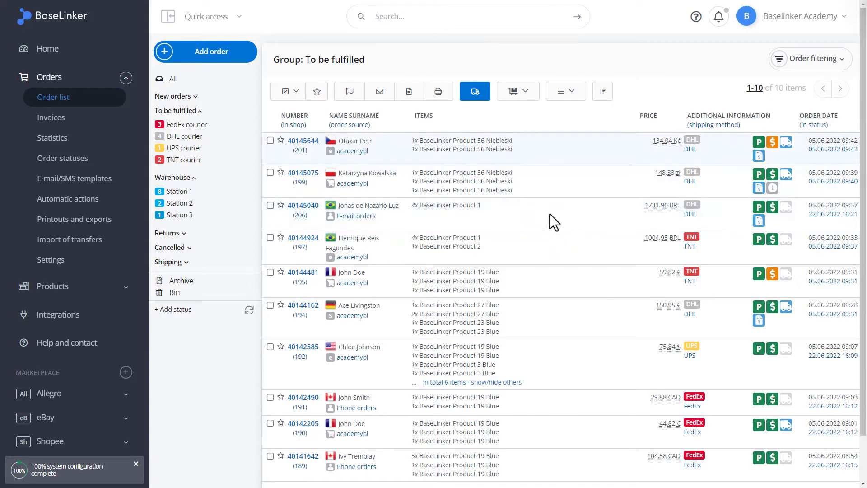
- Filter the To be fulfilled orders by FedEx, then DHL, then show all orders
{"action": "left_click", "coordinate": [204, 127]}
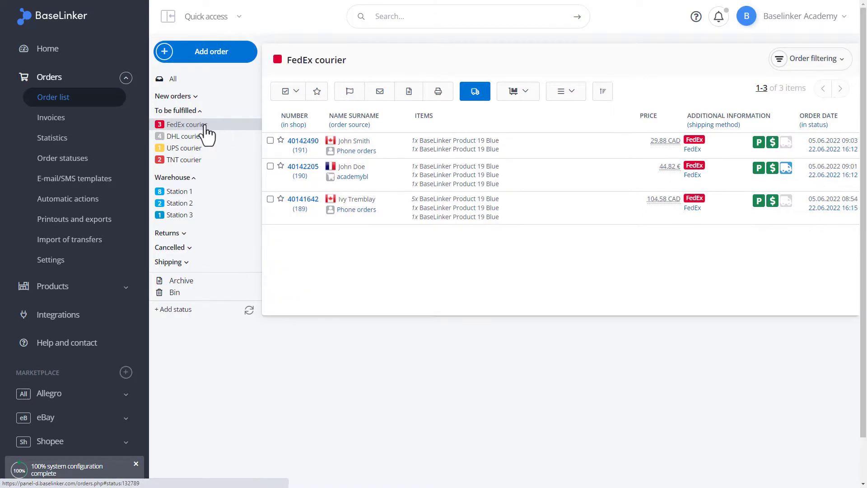
{"action": "left_click", "coordinate": [195, 144]}
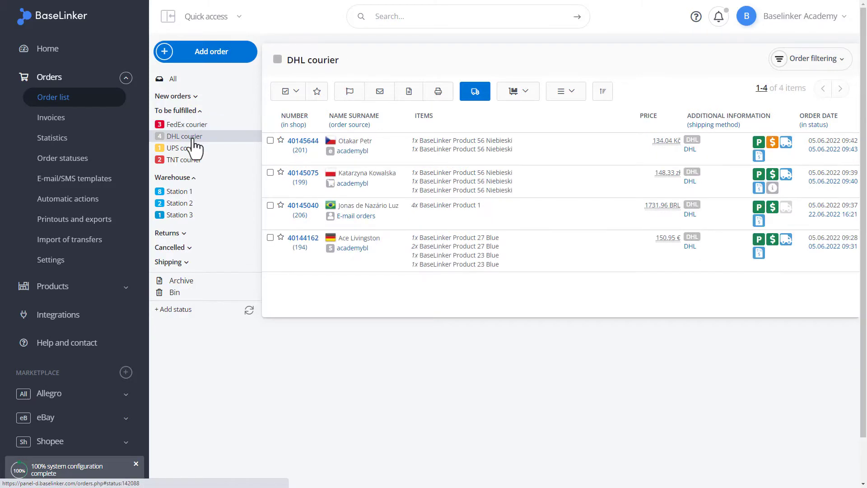
{"action": "left_click", "coordinate": [192, 112]}
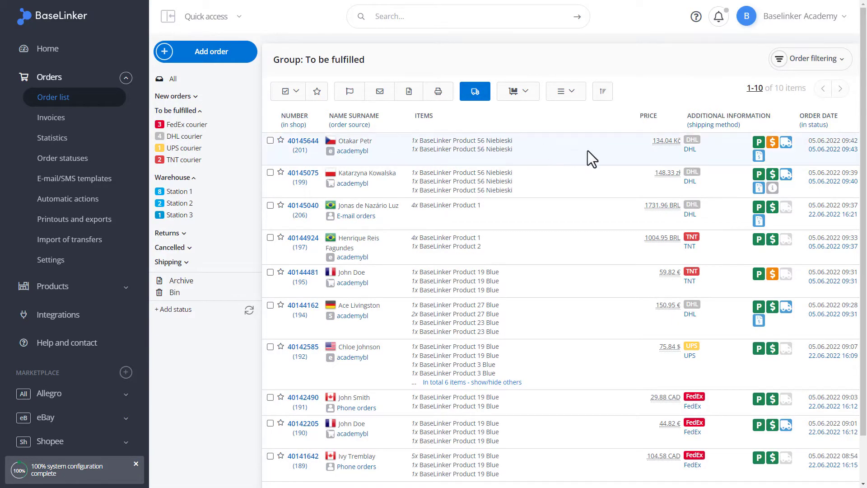
{"action": "scroll", "coordinate": [587, 150], "scroll_direction": "down", "scroll_amount": 2}
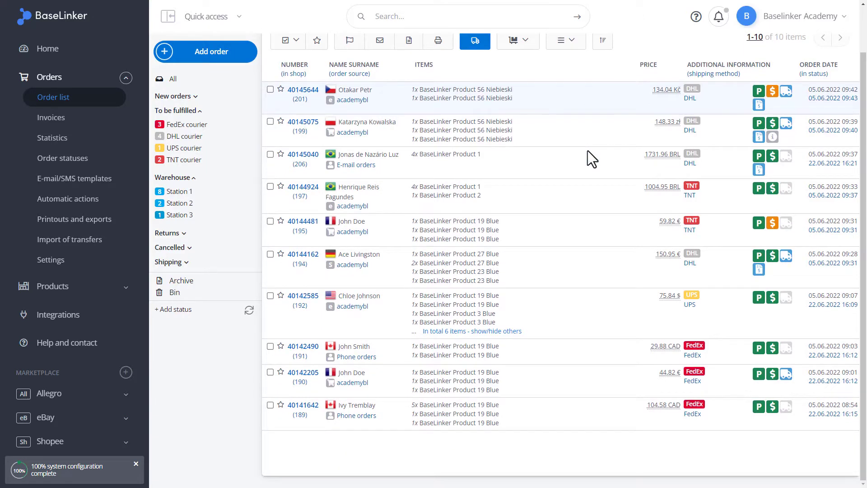
{"action": "scroll", "coordinate": [559, 258], "scroll_direction": "up", "scroll_amount": 2}
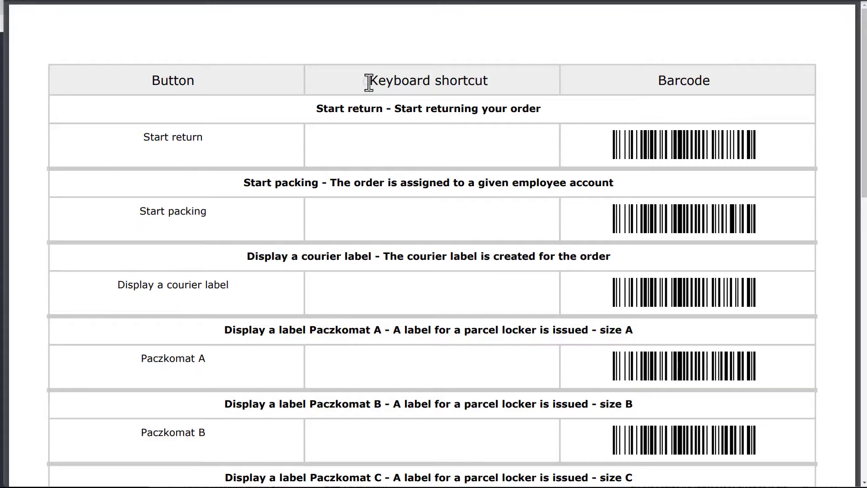
{"action": "left_click_drag", "start_coordinate": [368, 81], "coordinate": [498, 81]}
{"action": "left_click", "coordinate": [598, 43]}
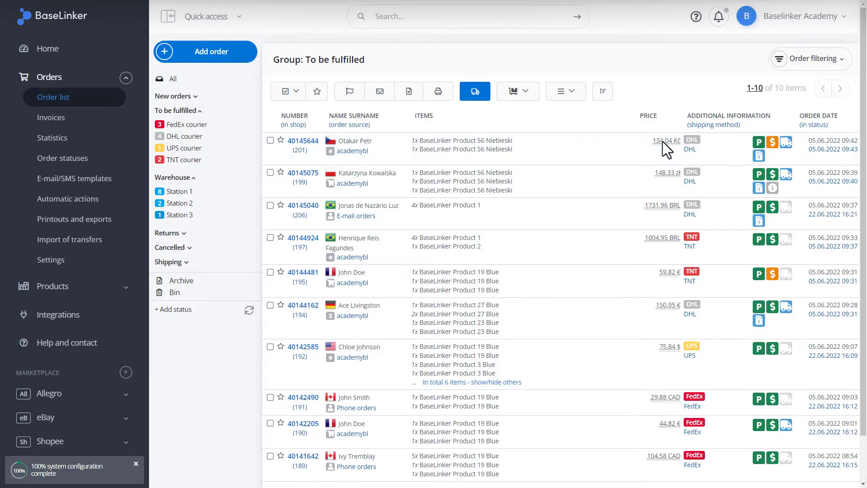
- Start Pick products in the PickPack assistant and open order 40145944's collecting view
{"action": "left_click", "coordinate": [529, 94]}
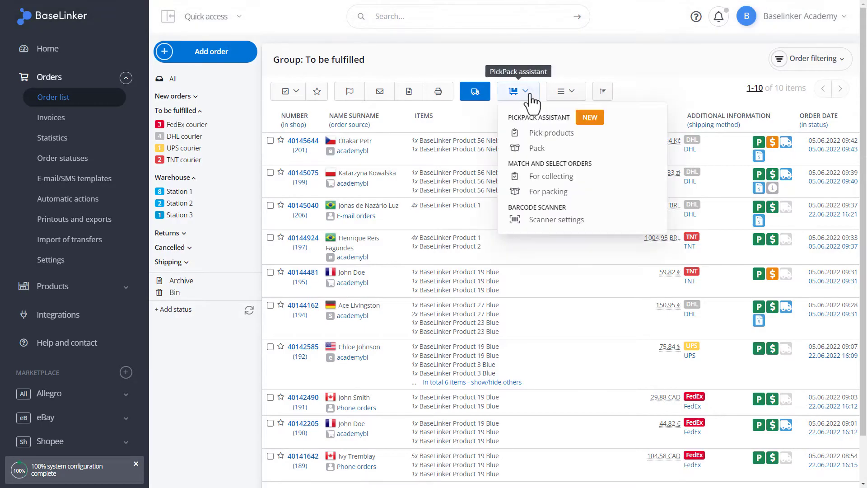
{"action": "left_click", "coordinate": [535, 132]}
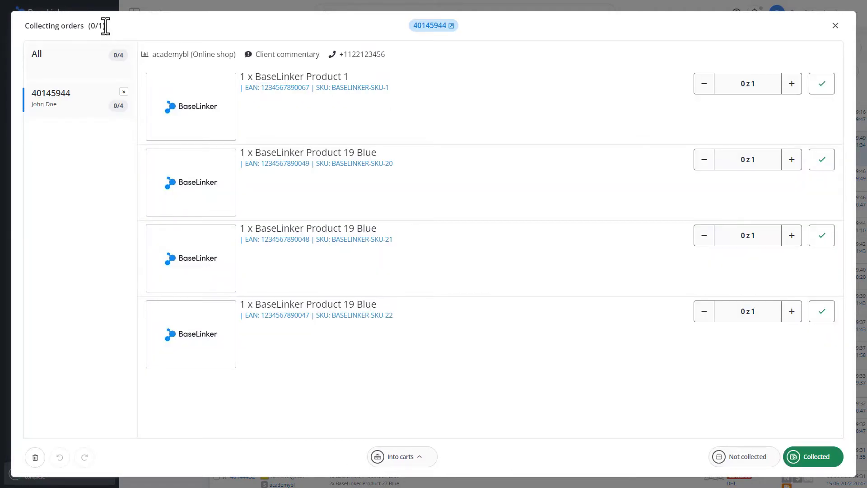
{"action": "left_click", "coordinate": [432, 27]}
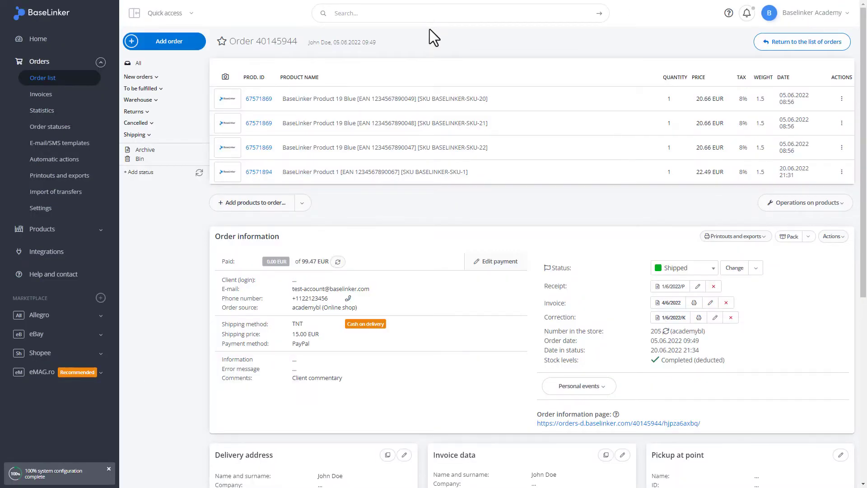
{"action": "scroll", "coordinate": [429, 29], "scroll_direction": "down", "scroll_amount": 3}
{"action": "scroll", "coordinate": [429, 29], "scroll_direction": "down", "scroll_amount": 1}
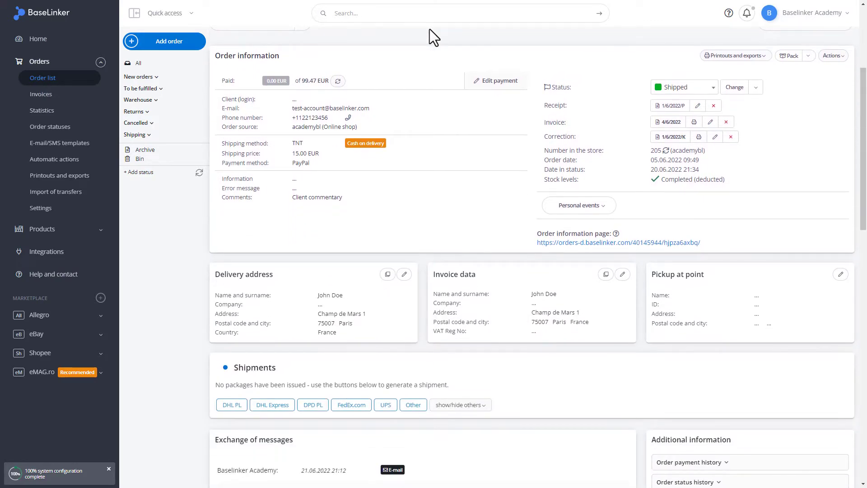
{"action": "scroll", "coordinate": [429, 29], "scroll_direction": "up", "scroll_amount": 2}
{"action": "scroll", "coordinate": [429, 29], "scroll_direction": "up", "scroll_amount": 2}
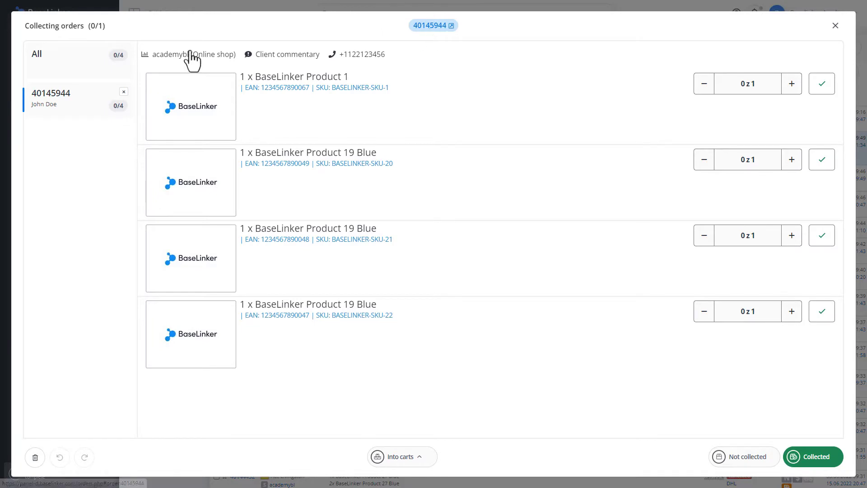
- Switch from All to order 40145944, then review and close its Client commentary fields
{"action": "left_click", "coordinate": [81, 65]}
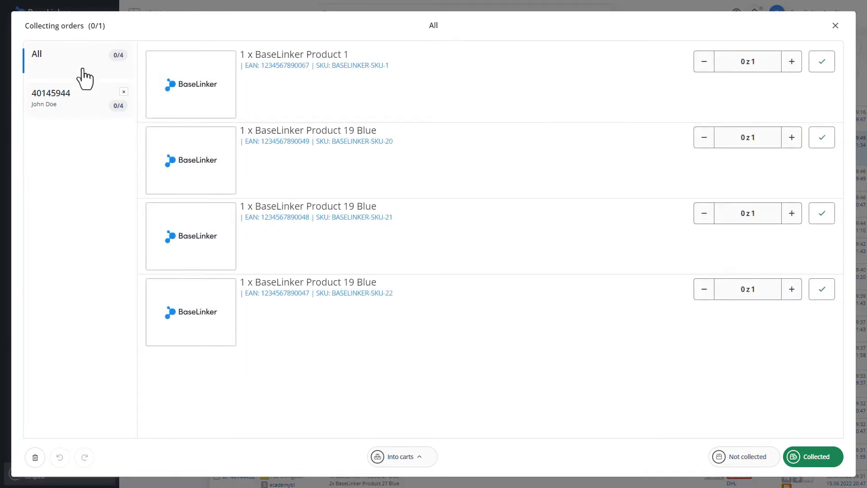
{"action": "left_click", "coordinate": [90, 108]}
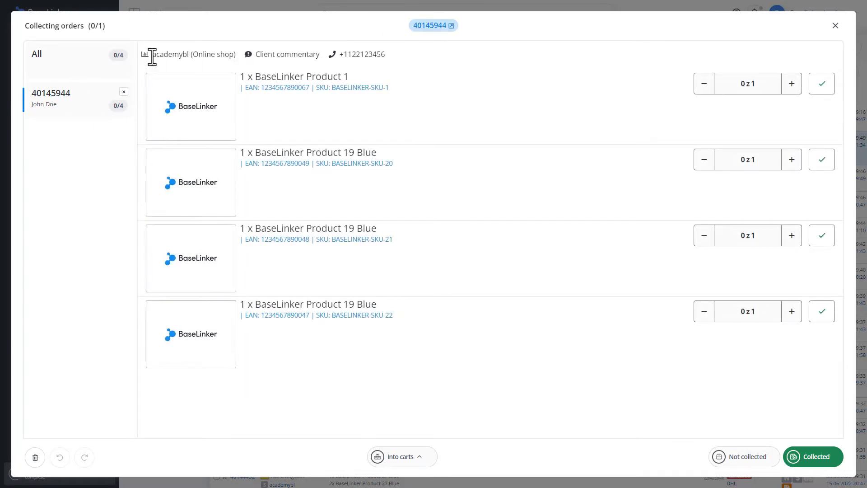
{"action": "left_click", "coordinate": [249, 58]}
{"action": "left_click", "coordinate": [380, 73]}
{"action": "left_click", "coordinate": [378, 131]}
{"action": "left_click", "coordinate": [381, 154]}
{"action": "left_click", "coordinate": [514, 199]}
- In Separately mode, mark order 40145944's four products collected, testing Undo and Redo
{"action": "left_click", "coordinate": [398, 458]}
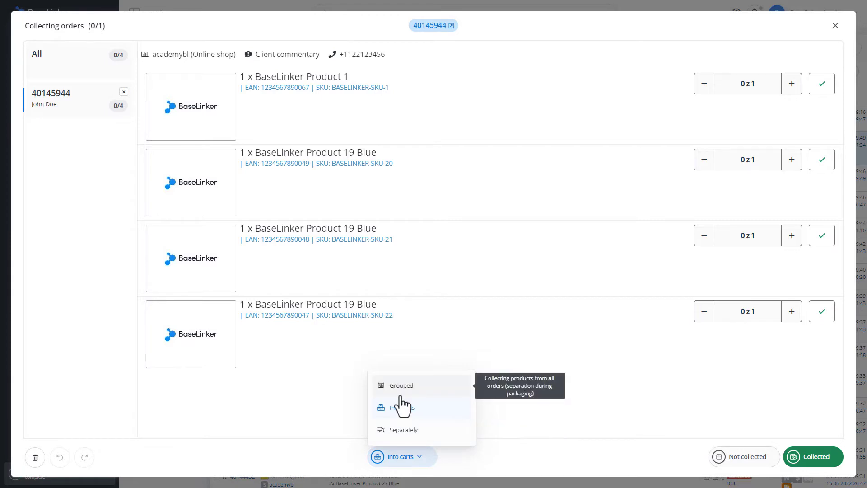
{"action": "left_click", "coordinate": [403, 431]}
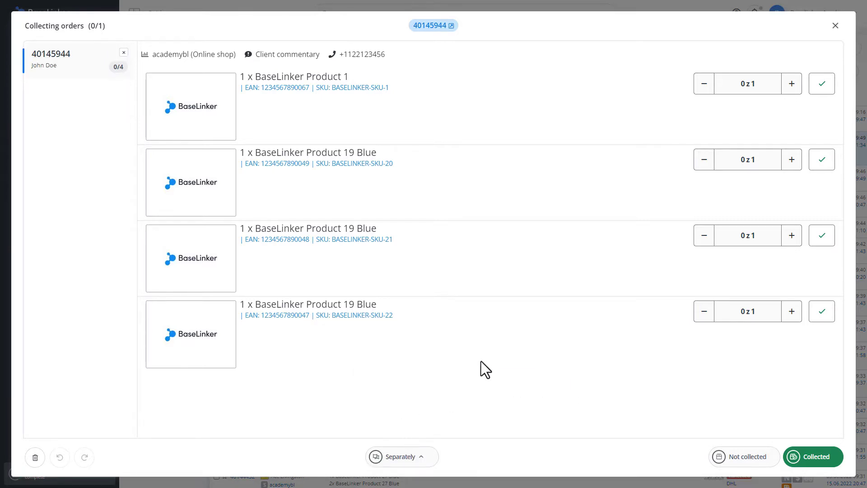
{"action": "left_click", "coordinate": [792, 84]}
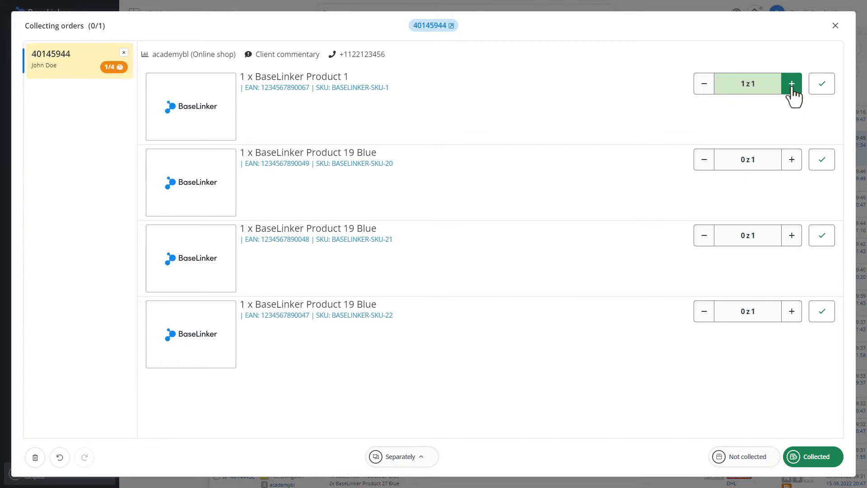
{"action": "left_click", "coordinate": [812, 458]}
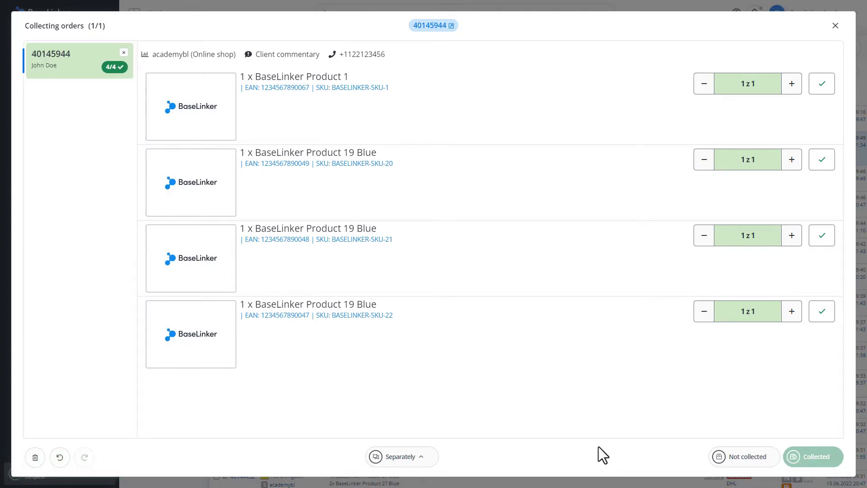
{"action": "left_click", "coordinate": [60, 457]}
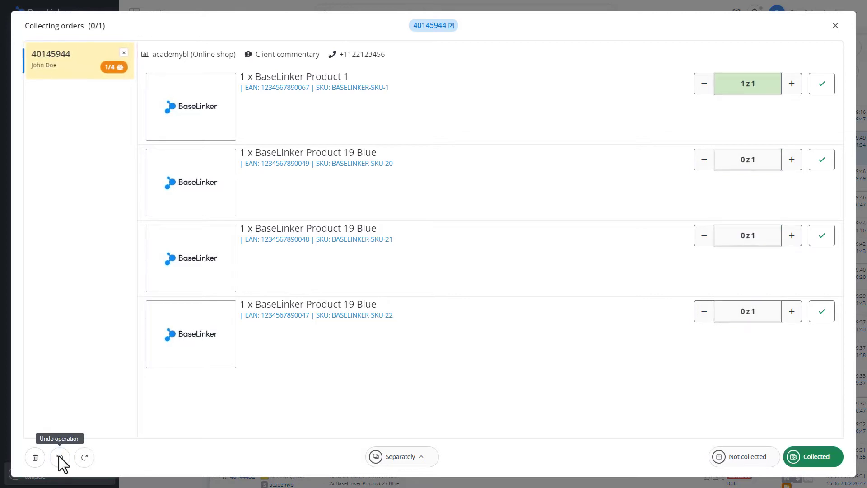
{"action": "left_click", "coordinate": [85, 456]}
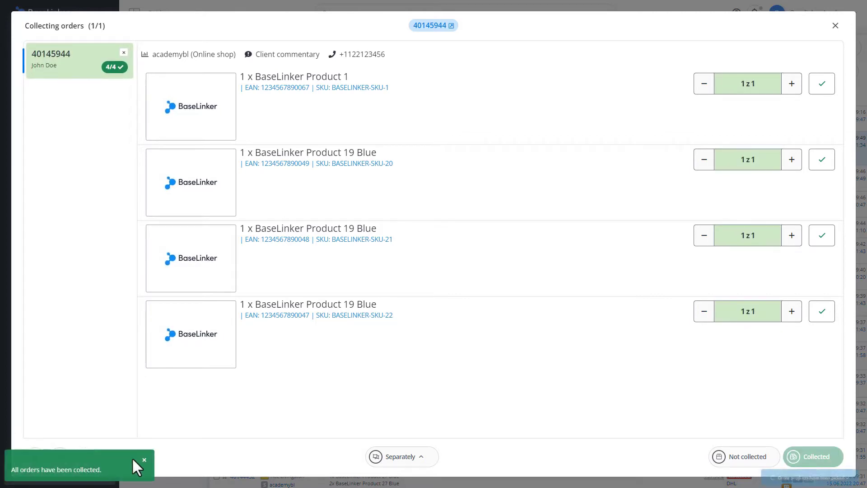
{"action": "left_click", "coordinate": [144, 460]}
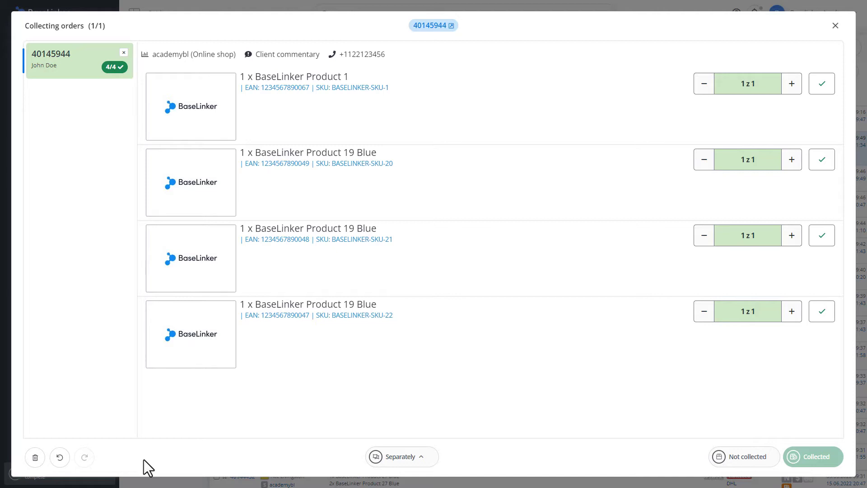
- Hide collected orders and collect the 5 latest FedEx courier orders in Grouped mode
{"action": "left_click", "coordinate": [35, 457]}
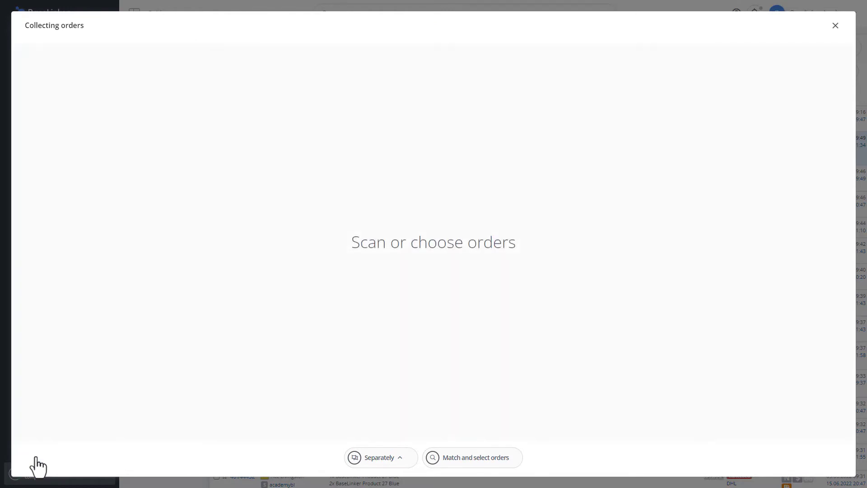
{"action": "left_click", "coordinate": [465, 458]}
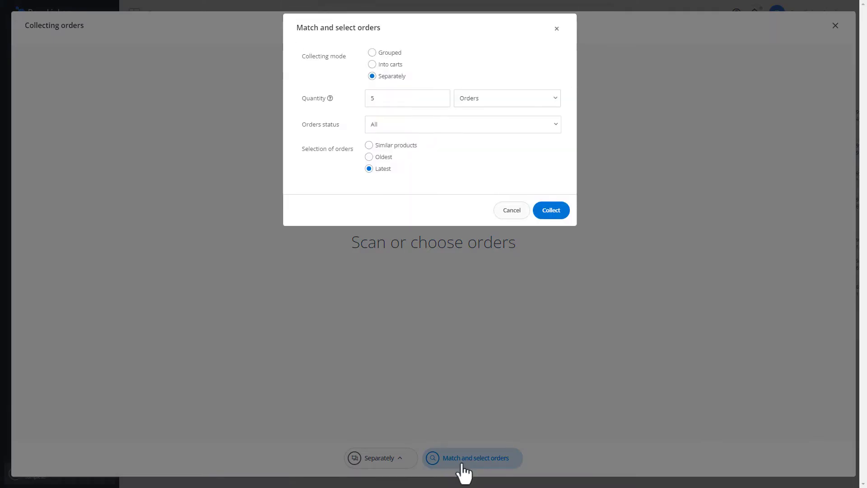
{"action": "left_click", "coordinate": [372, 53]}
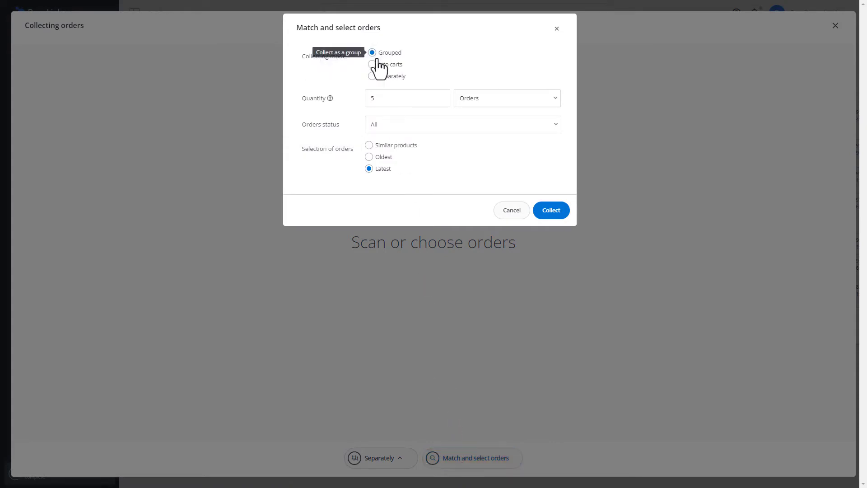
{"action": "double_click", "coordinate": [389, 94]}
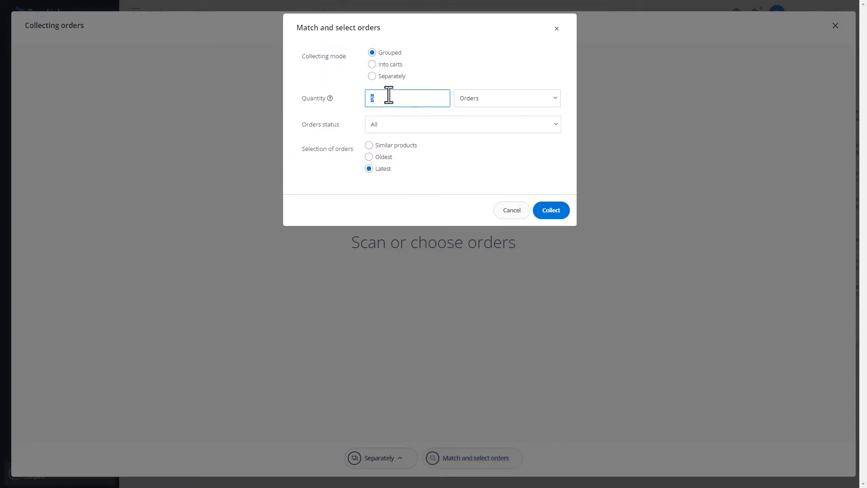
{"action": "left_click", "coordinate": [396, 125]}
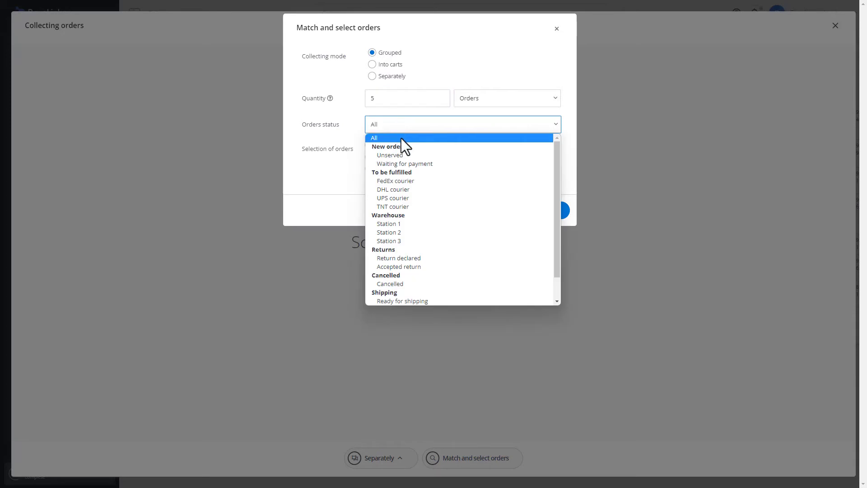
{"action": "left_click", "coordinate": [420, 181]}
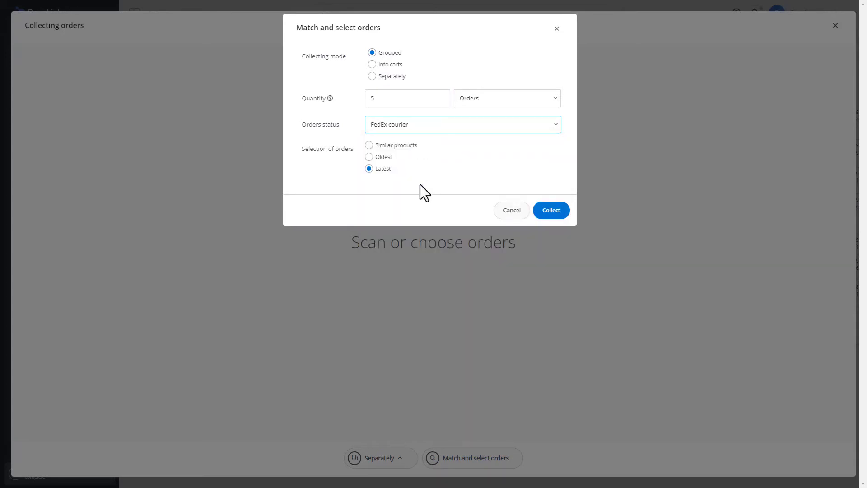
{"action": "left_click", "coordinate": [553, 210]}
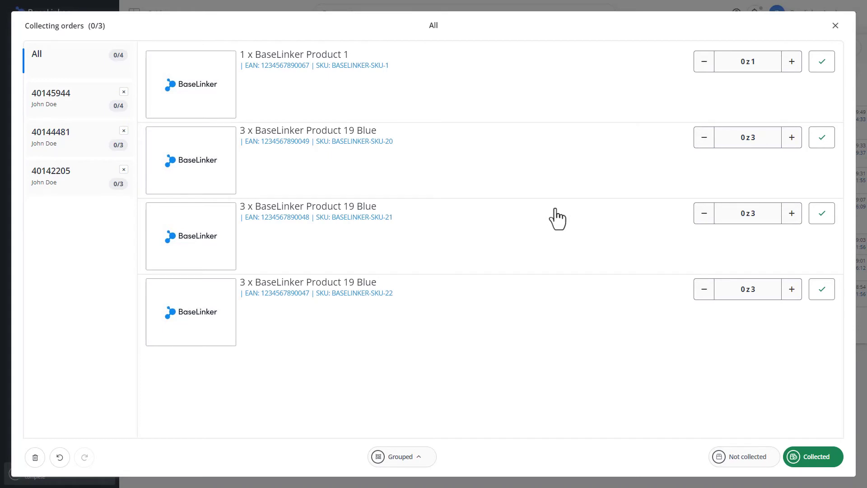
- Count BaseLinker Product 1, correcting the overcount back to 1 of 1
{"action": "left_click", "coordinate": [791, 68]}
{"action": "left_click", "coordinate": [792, 68]}
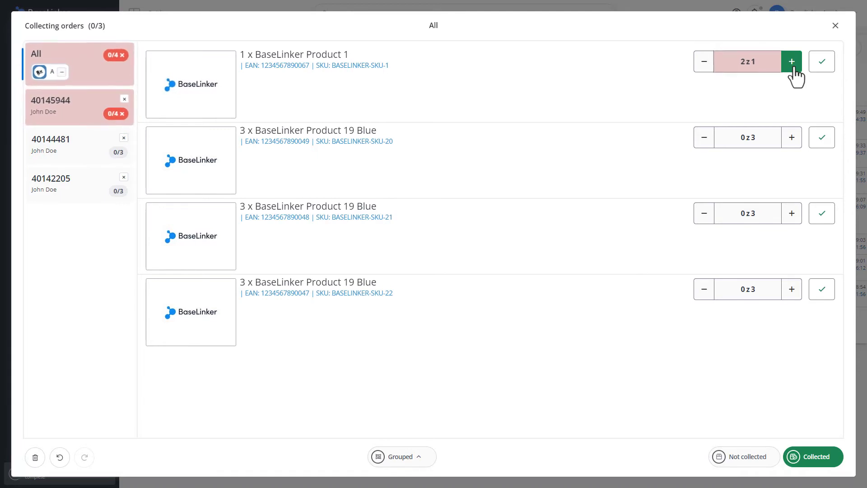
{"action": "left_click", "coordinate": [793, 68]}
{"action": "left_click", "coordinate": [793, 68]}
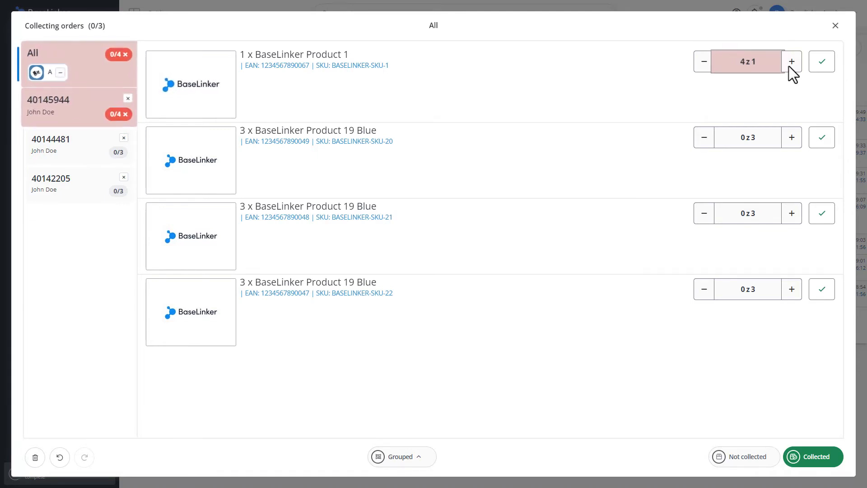
{"action": "left_click", "coordinate": [715, 66]}
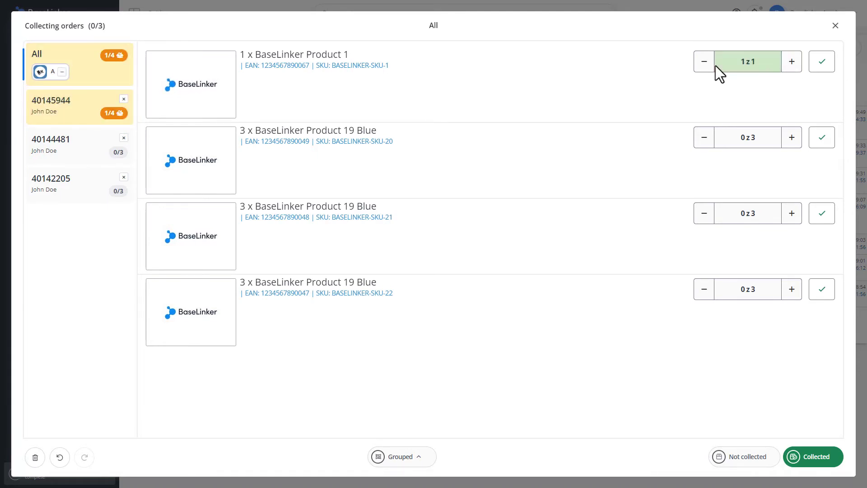
- Collect all Product 19 Blue pieces for SKU-20, SKU-21 and SKU-22, completing every order
{"action": "left_click", "coordinate": [792, 137]}
{"action": "left_click", "coordinate": [792, 137]}
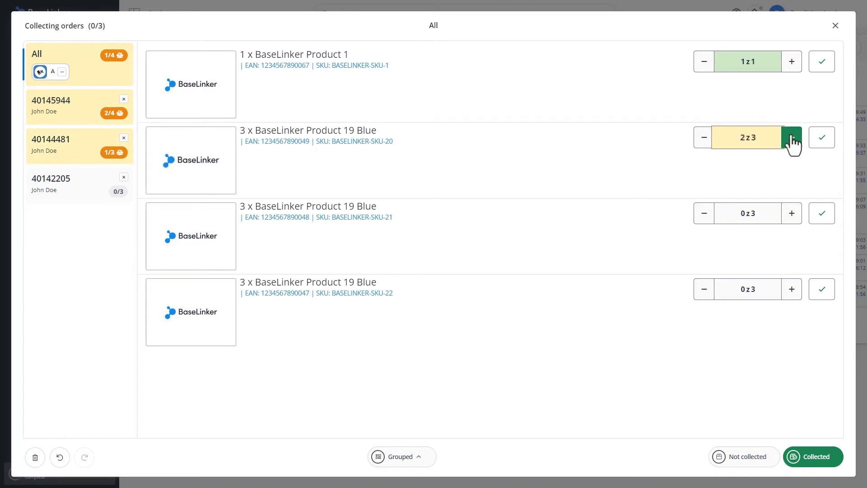
{"action": "left_click", "coordinate": [792, 137]}
{"action": "left_click", "coordinate": [794, 213]}
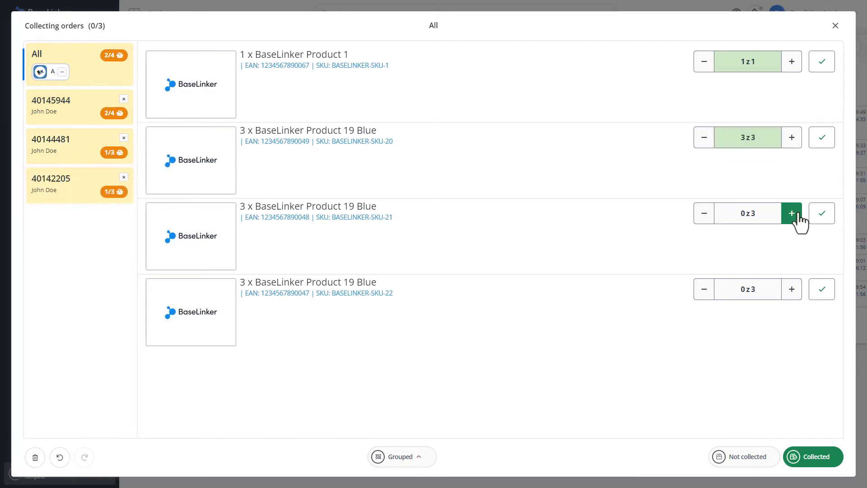
{"action": "left_click", "coordinate": [797, 214]}
{"action": "left_click", "coordinate": [794, 215]}
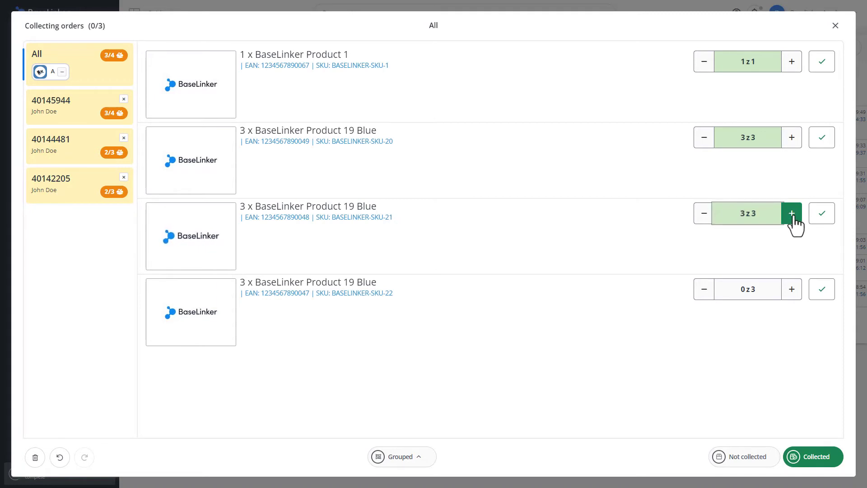
{"action": "left_click", "coordinate": [793, 291]}
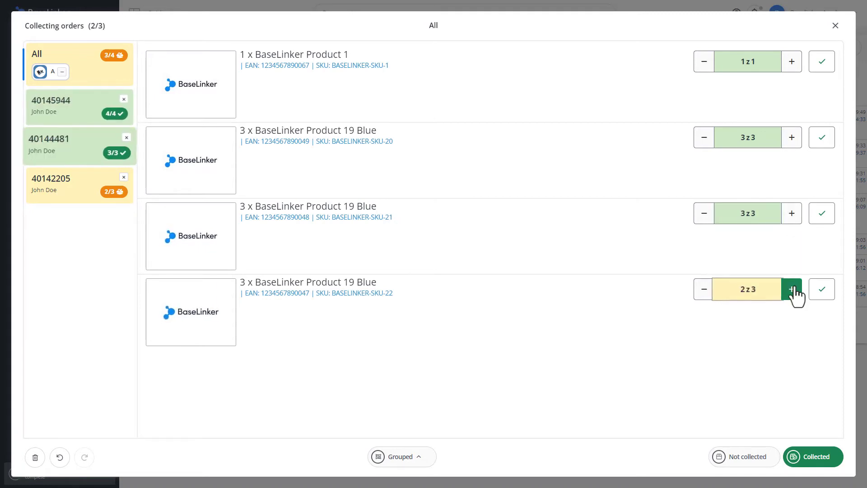
{"action": "left_click", "coordinate": [793, 291]}
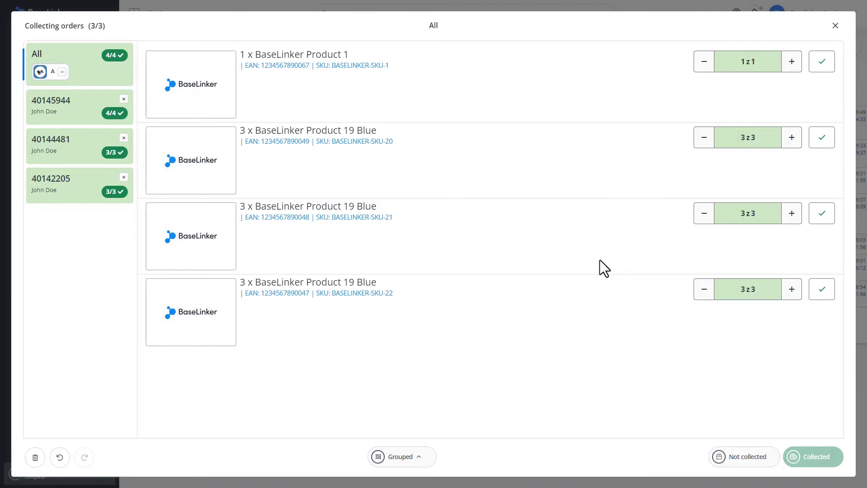
- Clear the finished orders and collect the latest TNT courier orders in Into carts mode
{"action": "key", "text": "Delete"}
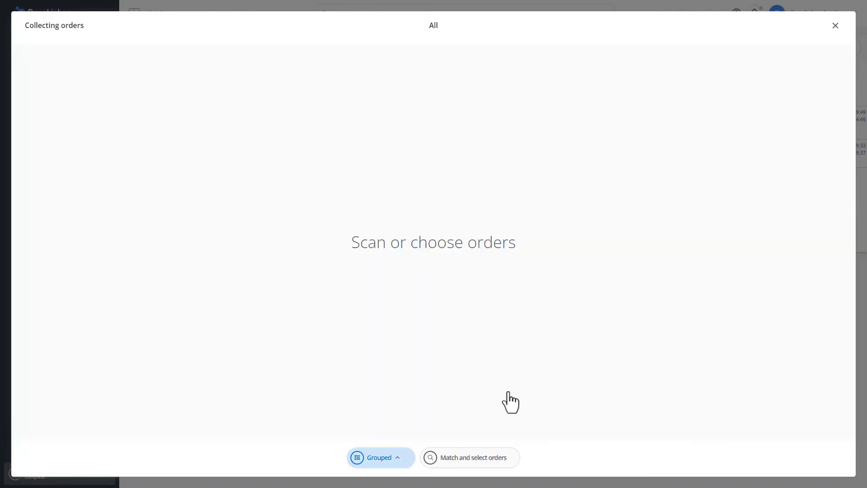
{"action": "left_click", "coordinate": [461, 463]}
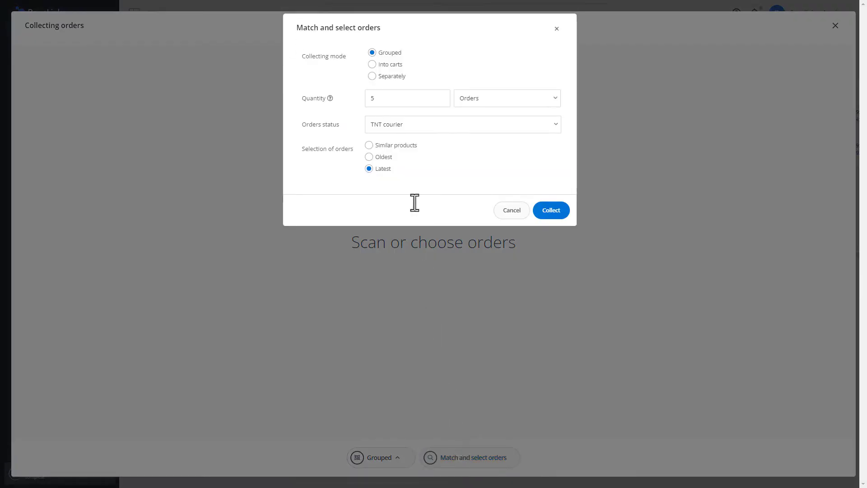
{"action": "left_click", "coordinate": [391, 75]}
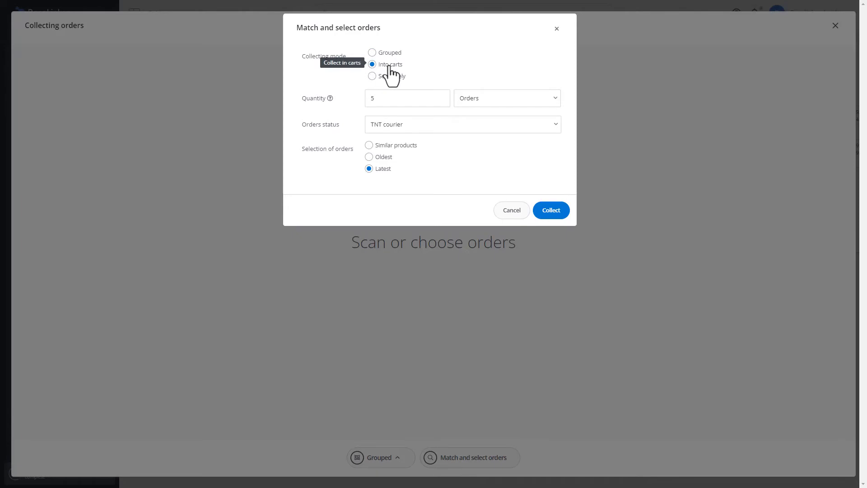
{"action": "left_click", "coordinate": [391, 125]}
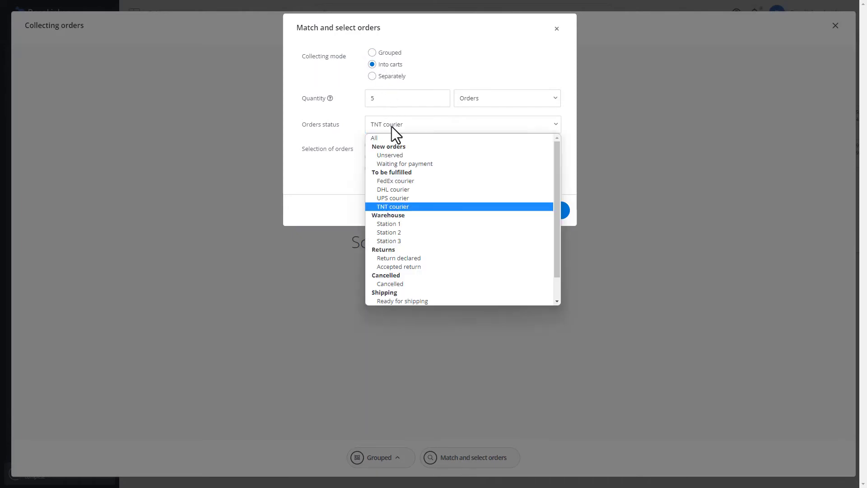
{"action": "left_click", "coordinate": [392, 205]}
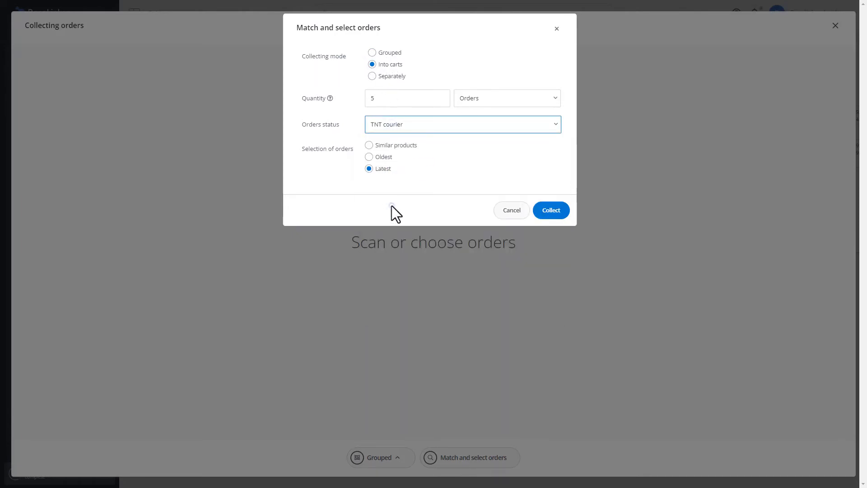
{"action": "left_click", "coordinate": [546, 217]}
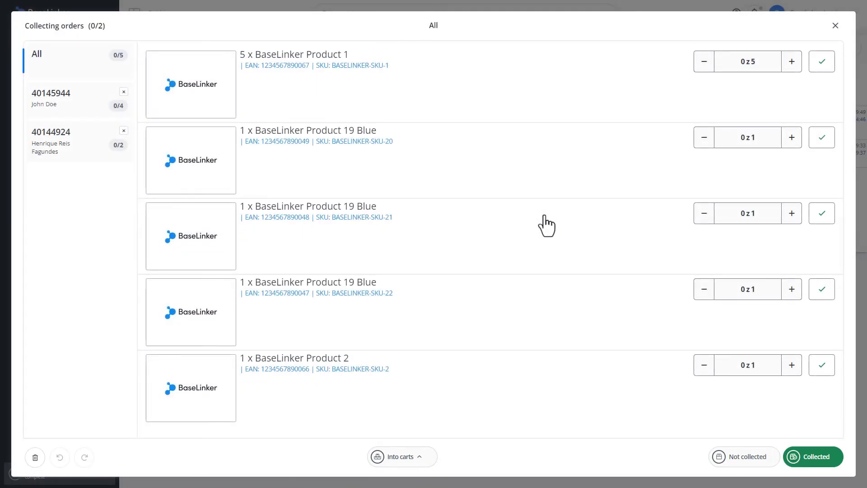
- Pick the first two BaseLinker Product 1 pieces, placing each in cart A
{"action": "left_click", "coordinate": [798, 66]}
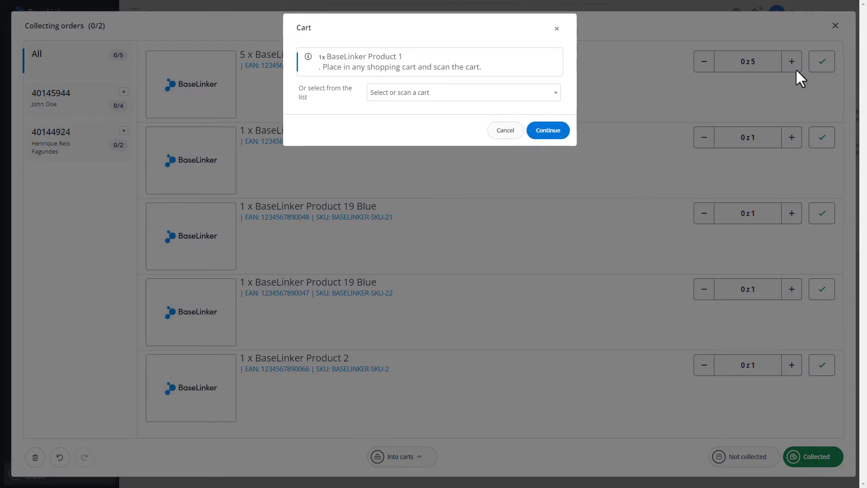
{"action": "left_click", "coordinate": [500, 96]}
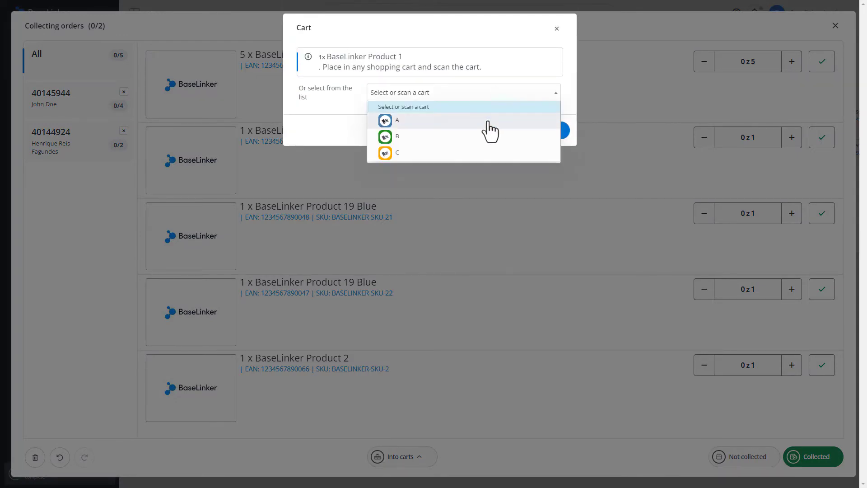
{"action": "left_click", "coordinate": [486, 120]}
{"action": "left_click", "coordinate": [555, 131]}
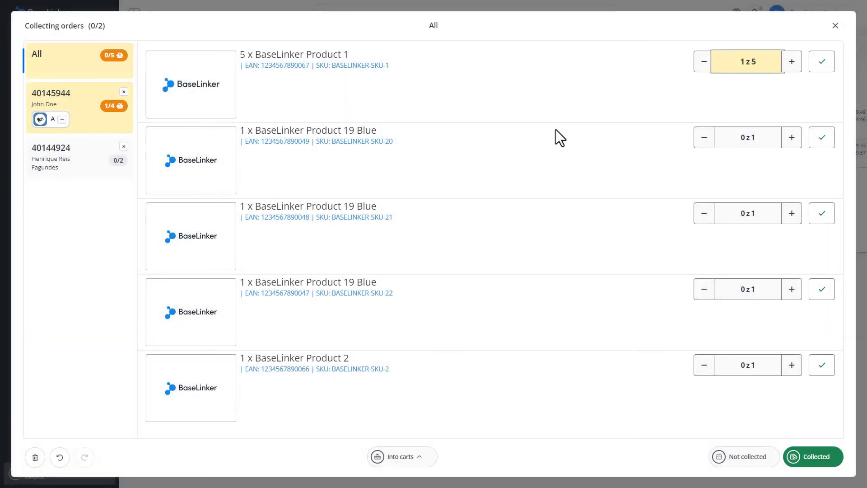
{"action": "left_click", "coordinate": [790, 64]}
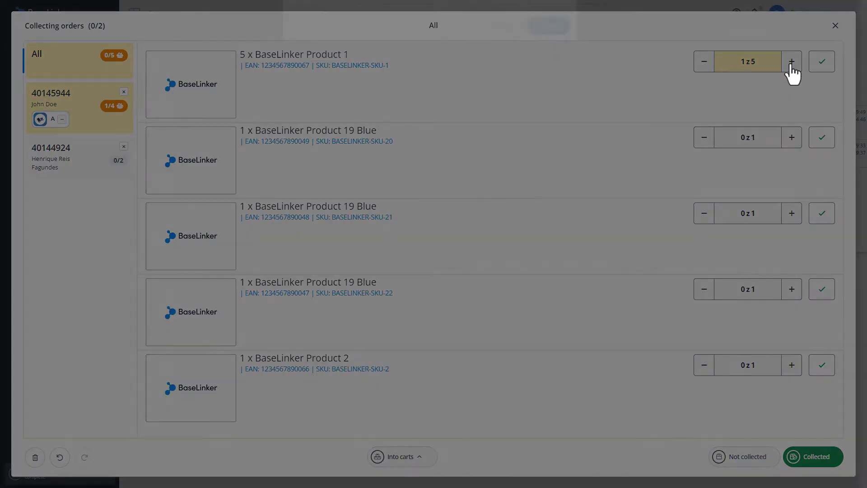
{"action": "left_click", "coordinate": [551, 95]}
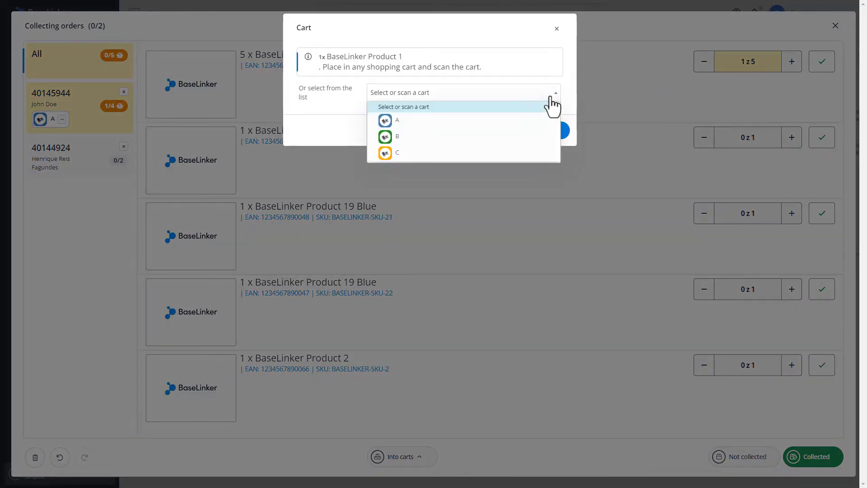
{"action": "left_click", "coordinate": [524, 121]}
{"action": "left_click", "coordinate": [536, 130]}
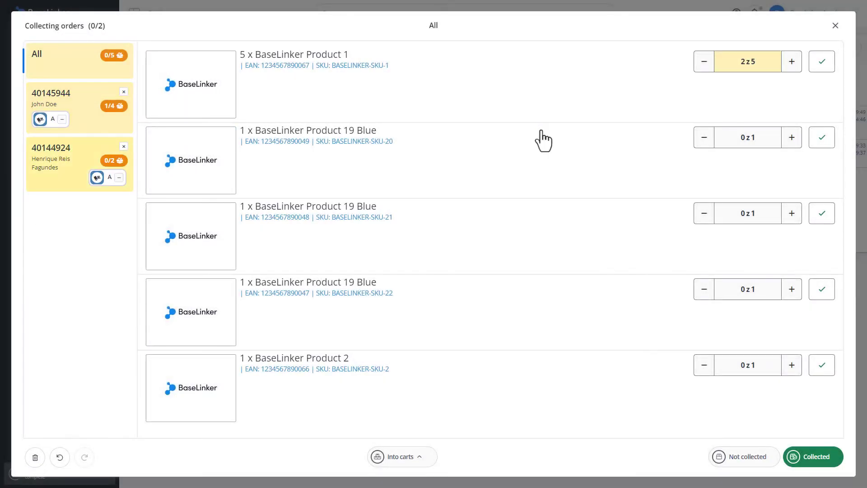
- Pick the remaining Product 1 units, confirming each into the cart
{"action": "left_click", "coordinate": [791, 66]}
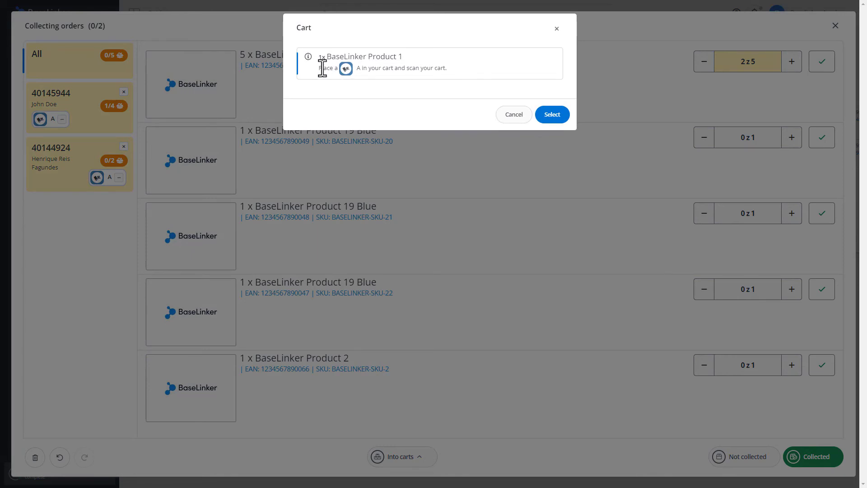
{"action": "left_click_drag", "start_coordinate": [322, 68], "coordinate": [464, 72]}
{"action": "left_click", "coordinate": [553, 114]}
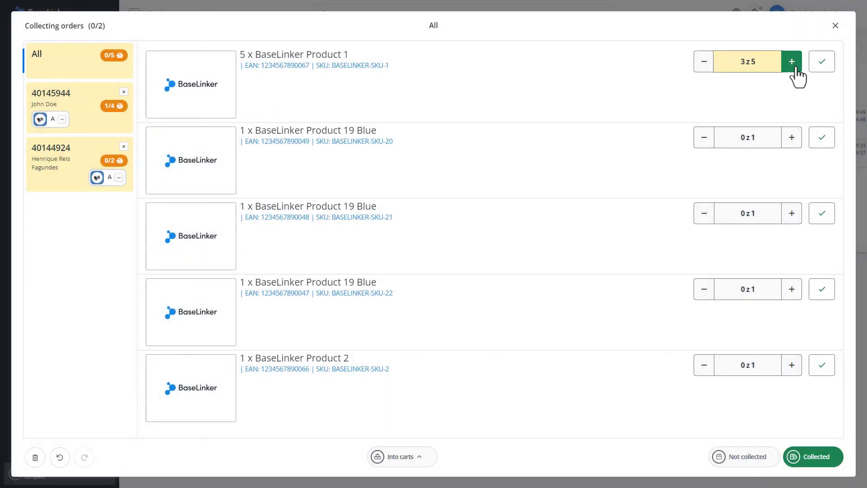
{"action": "left_click", "coordinate": [791, 63]}
{"action": "left_click", "coordinate": [563, 114]}
{"action": "left_click", "coordinate": [792, 62]}
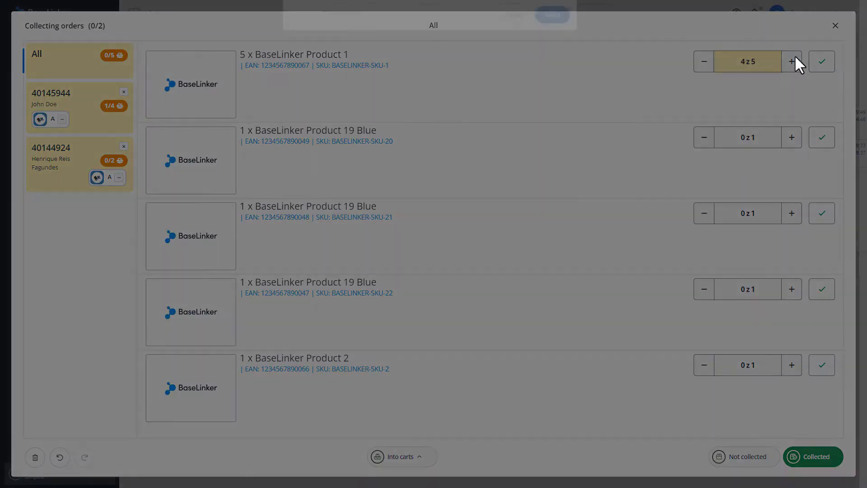
{"action": "left_click", "coordinate": [553, 116]}
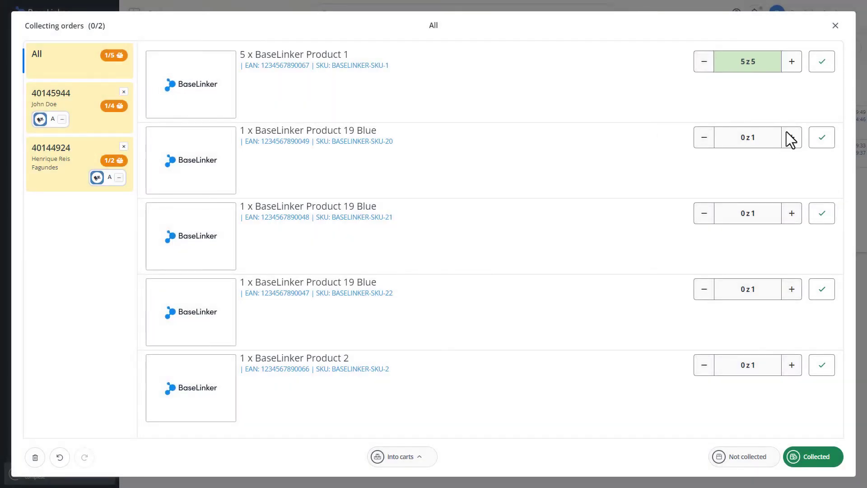
- Cart the SKU-20, SKU-21, SKU-22 Product 19 Blue and Product 2 units, then hide completed orders
{"action": "left_click", "coordinate": [791, 137]}
{"action": "left_click", "coordinate": [564, 115]}
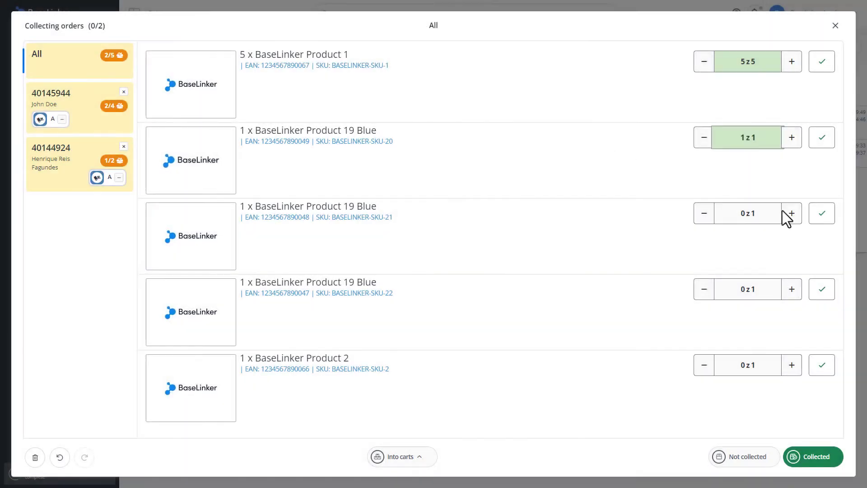
{"action": "left_click", "coordinate": [791, 213]}
{"action": "left_click", "coordinate": [553, 115]}
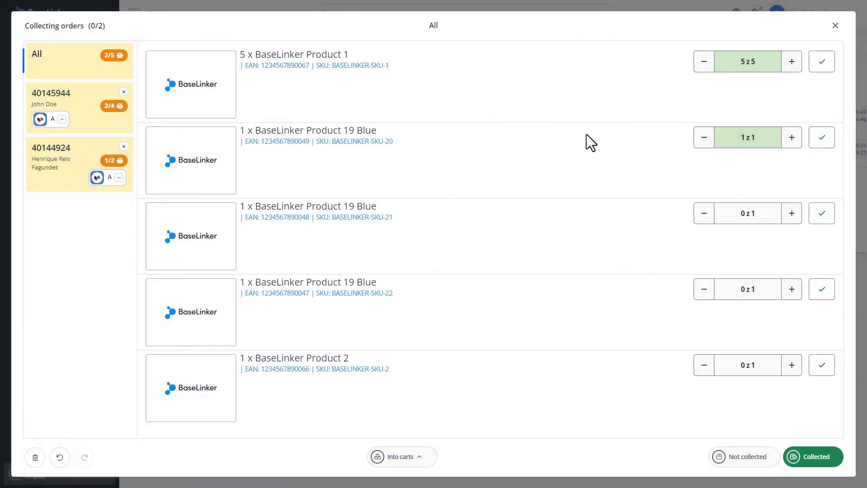
{"action": "left_click", "coordinate": [792, 291]}
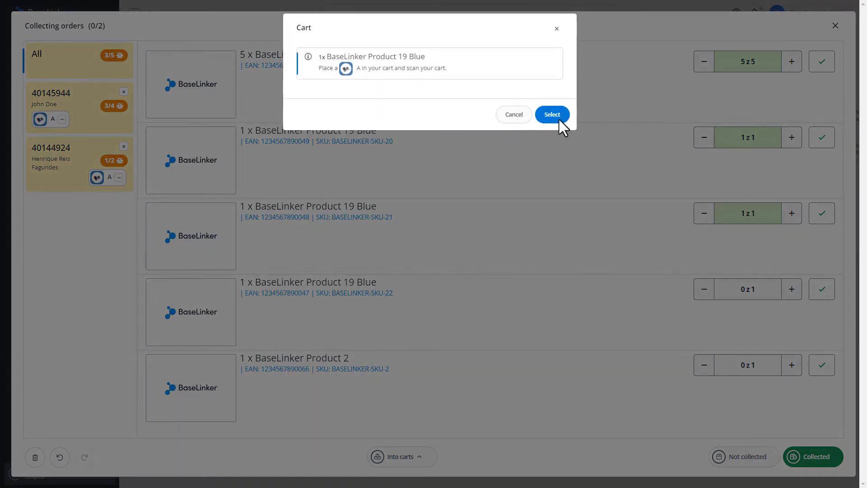
{"action": "left_click", "coordinate": [552, 115]}
{"action": "left_click", "coordinate": [797, 366]}
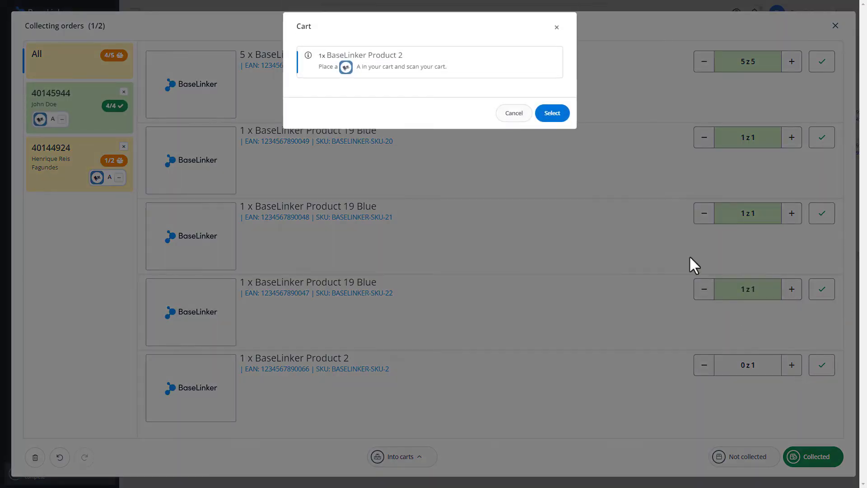
{"action": "left_click", "coordinate": [552, 116]}
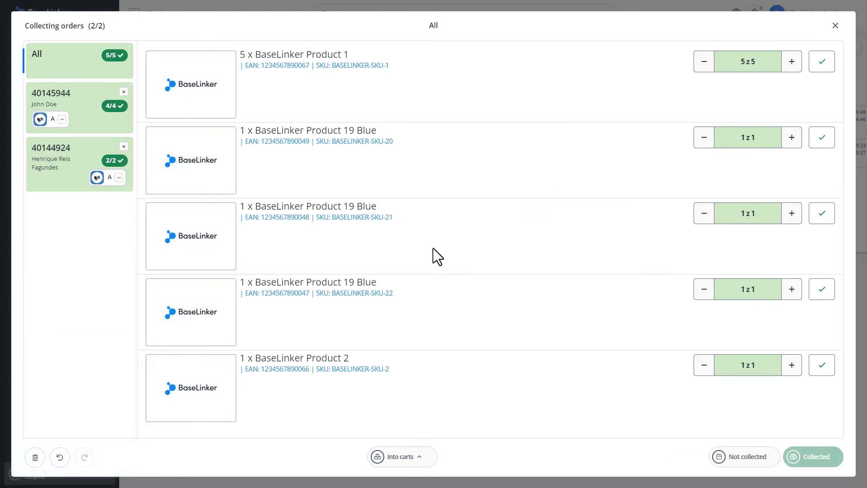
{"action": "left_click", "coordinate": [35, 458]}
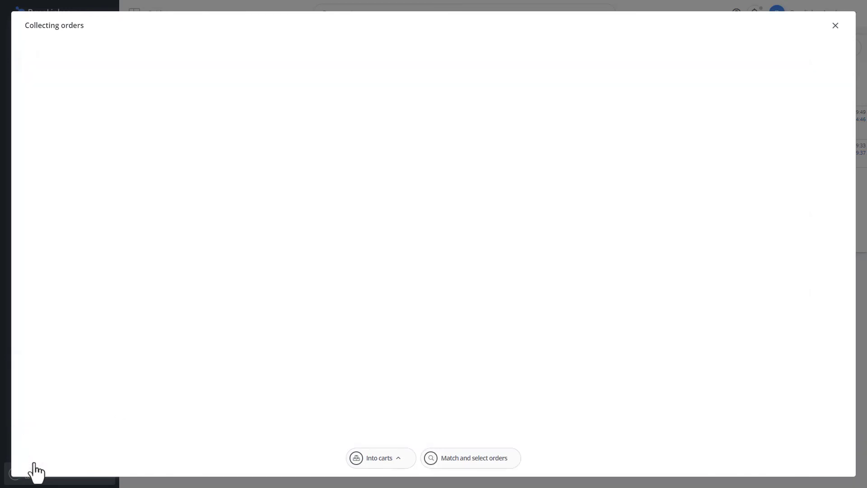
- Close the picking assistant, refresh status counters, check the empty TNT list, and open Station 2
{"action": "left_click", "coordinate": [835, 26]}
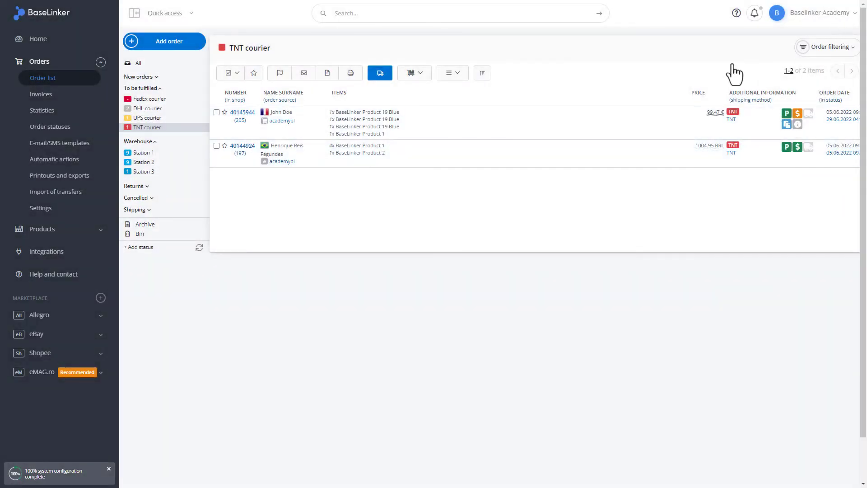
{"action": "left_click", "coordinate": [199, 248]}
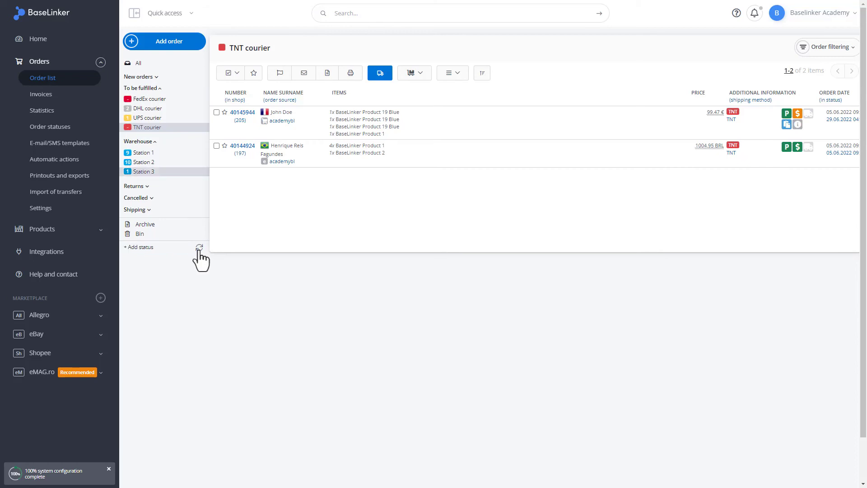
{"action": "left_click", "coordinate": [158, 97]}
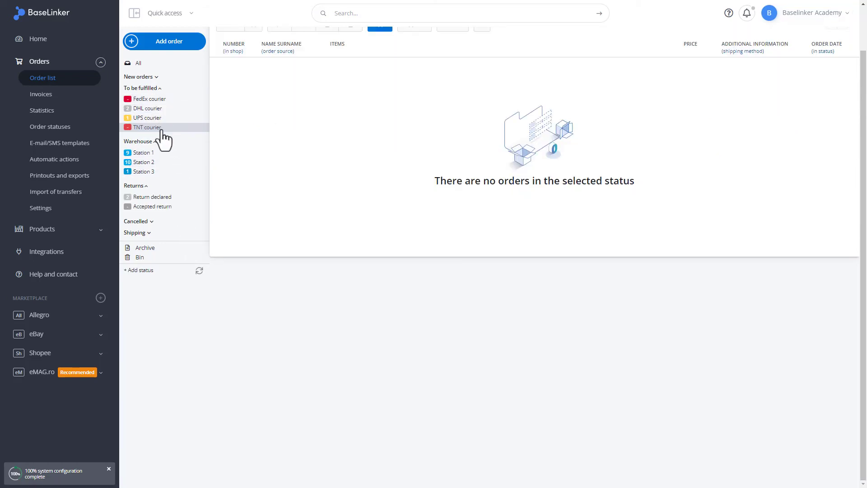
{"action": "left_click", "coordinate": [163, 162]}
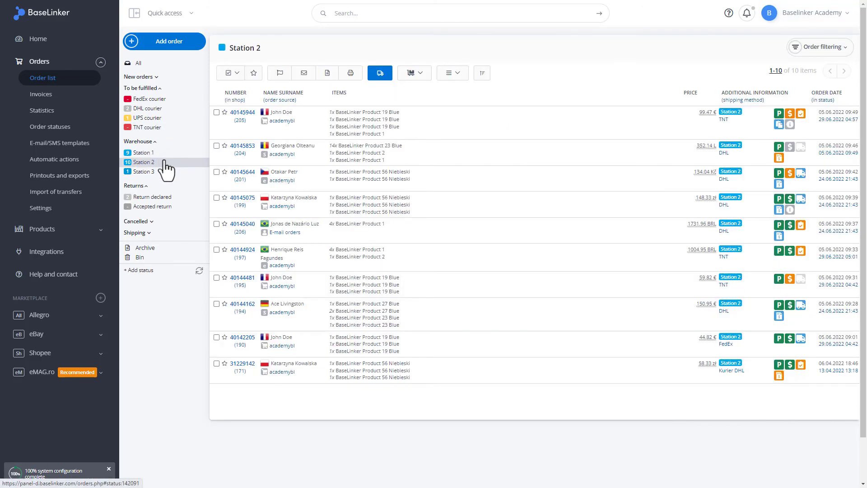
{"action": "left_click", "coordinate": [798, 251]}
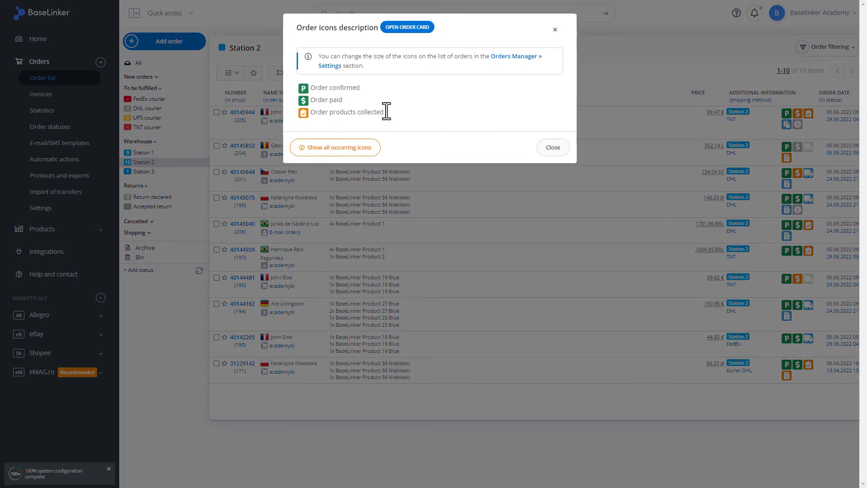
{"action": "left_click_drag", "start_coordinate": [385, 111], "coordinate": [299, 115]}
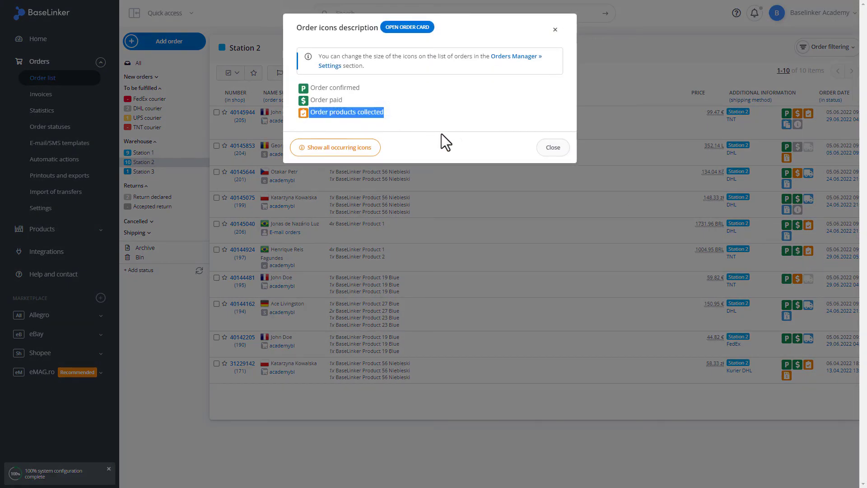
{"action": "left_click", "coordinate": [553, 149]}
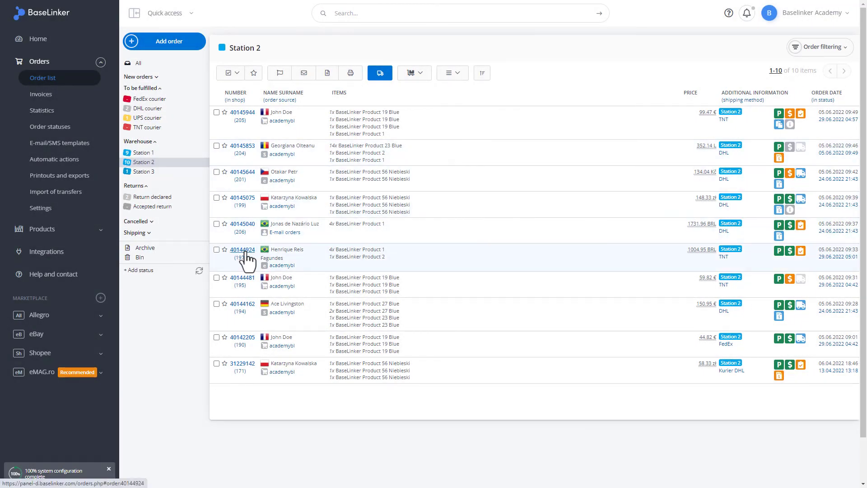
{"action": "left_click", "coordinate": [243, 250]}
{"action": "scroll", "coordinate": [247, 252], "scroll_direction": "down", "scroll_amount": 6}
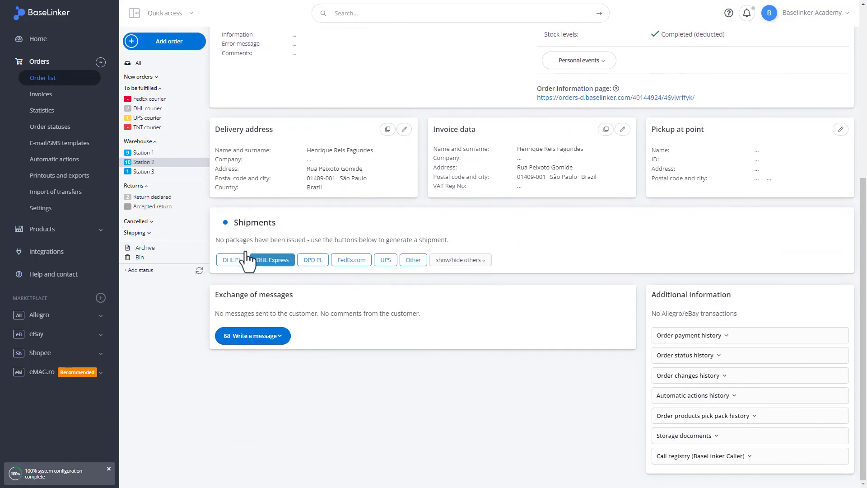
{"action": "left_click", "coordinate": [689, 416]}
{"action": "scroll", "coordinate": [690, 416], "scroll_direction": "down", "scroll_amount": 2}
{"action": "scroll", "coordinate": [690, 416], "scroll_direction": "down", "scroll_amount": 3}
{"action": "scroll", "coordinate": [690, 417], "scroll_direction": "up", "scroll_amount": 2}
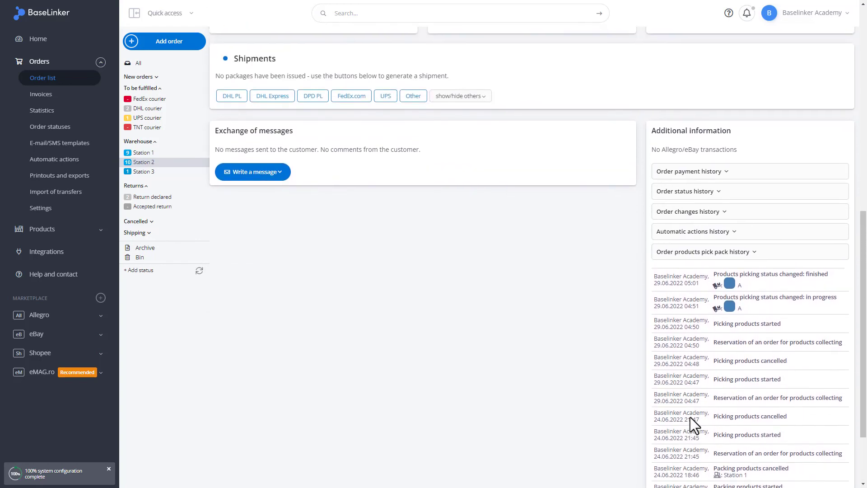
{"action": "scroll", "coordinate": [690, 416], "scroll_direction": "up", "scroll_amount": 2}
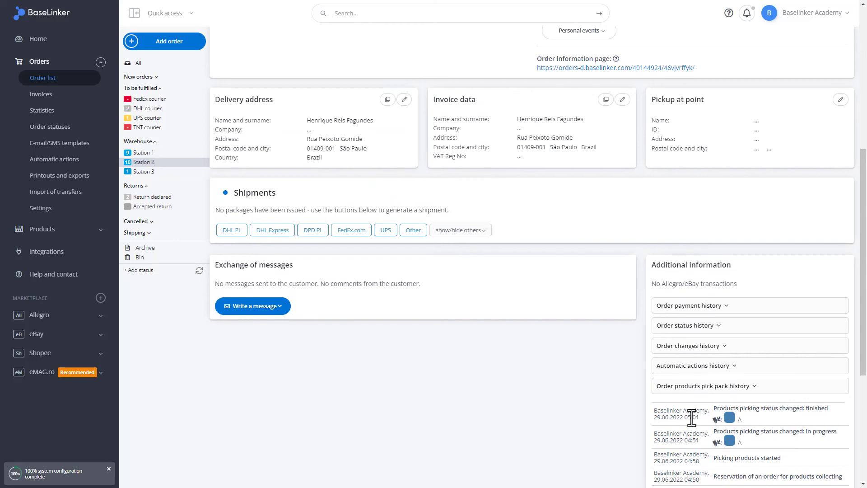
{"action": "scroll", "coordinate": [691, 417], "scroll_direction": "up", "scroll_amount": 2}
{"action": "scroll", "coordinate": [691, 417], "scroll_direction": "up", "scroll_amount": 3}
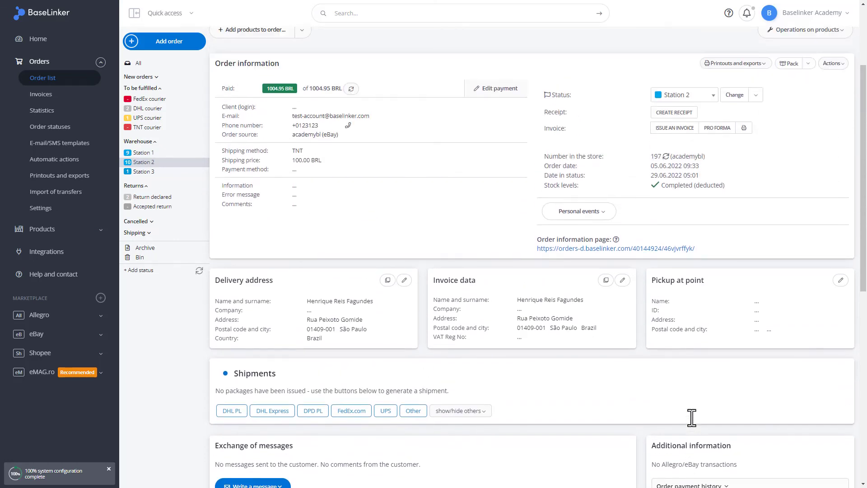
{"action": "scroll", "coordinate": [719, 353], "scroll_direction": "up", "scroll_amount": 1}
{"action": "scroll", "coordinate": [719, 353], "scroll_direction": "up", "scroll_amount": 1}
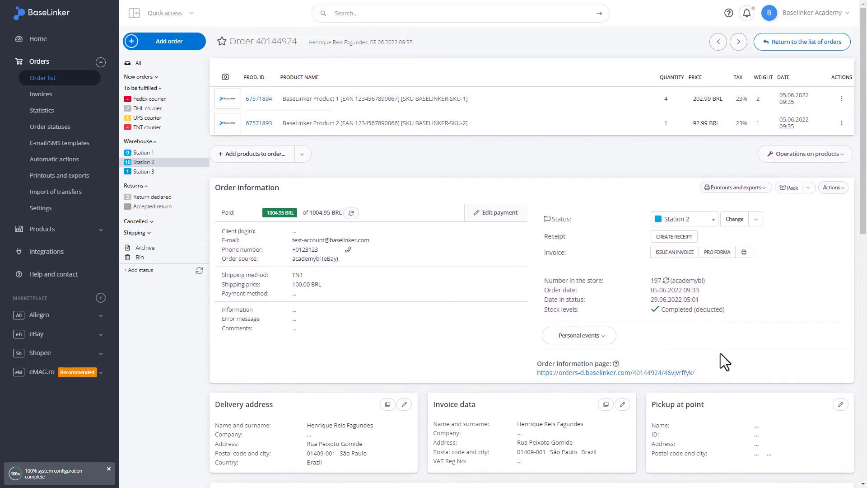
{"action": "left_click", "coordinate": [795, 53]}
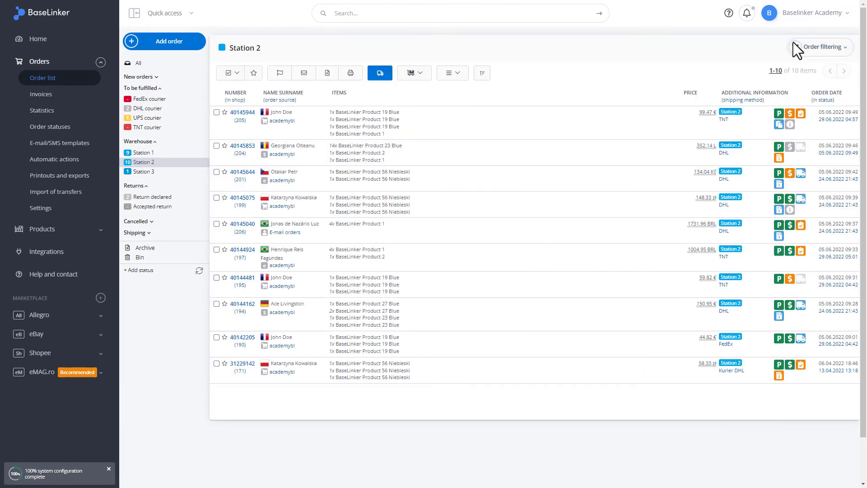
{"action": "scroll", "coordinate": [689, 134], "scroll_direction": "down", "scroll_amount": 1}
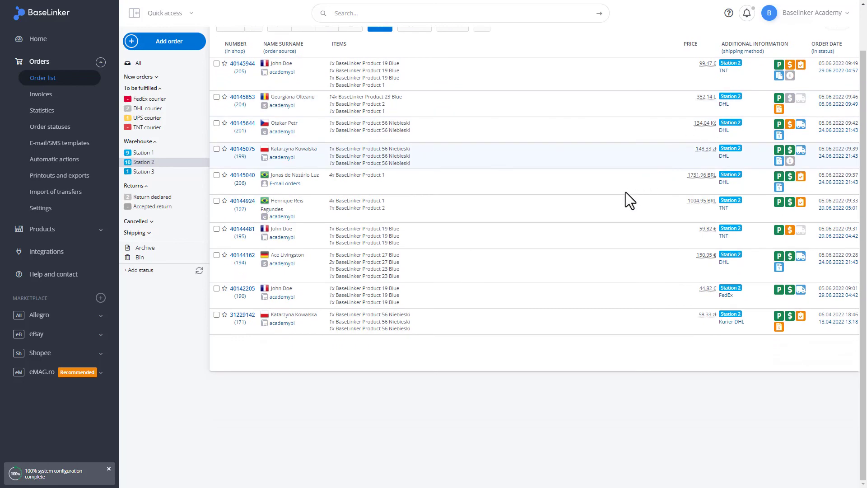
{"action": "scroll", "coordinate": [625, 192], "scroll_direction": "up", "scroll_amount": 1}
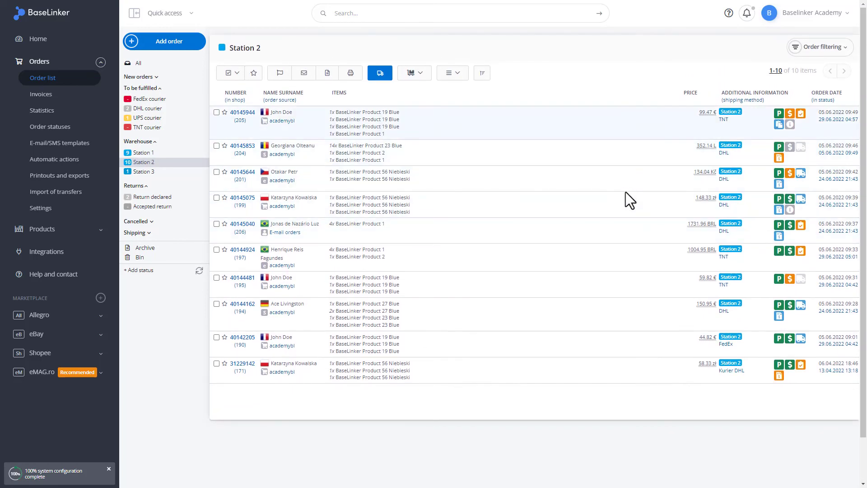